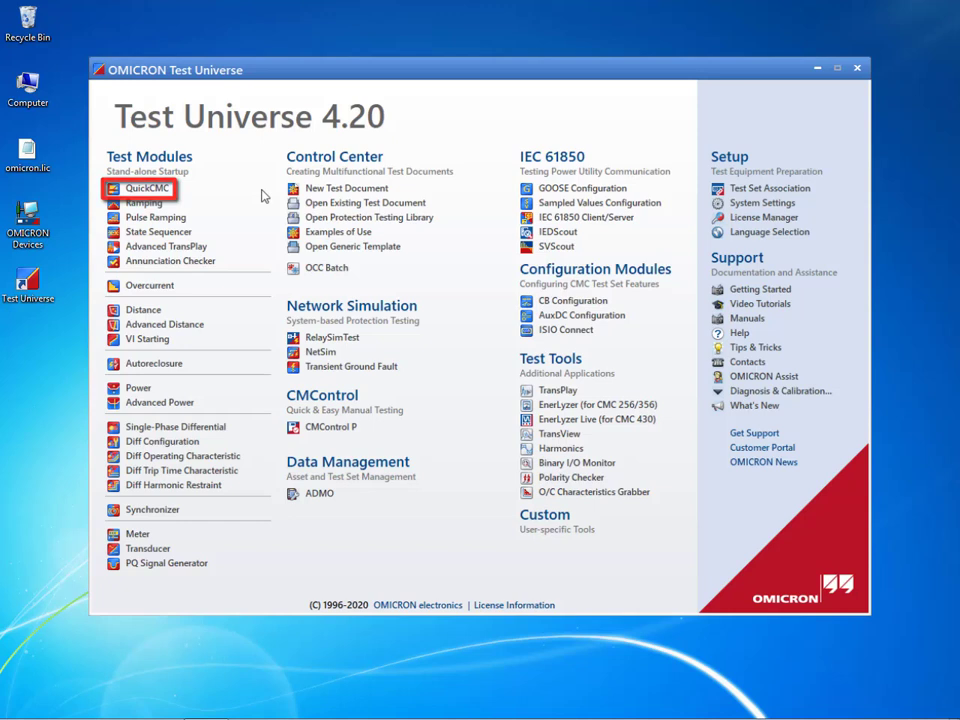
# Start the QuickCMC test module and open the Device settings of its test object for editing.
pyautogui.click(140, 192)
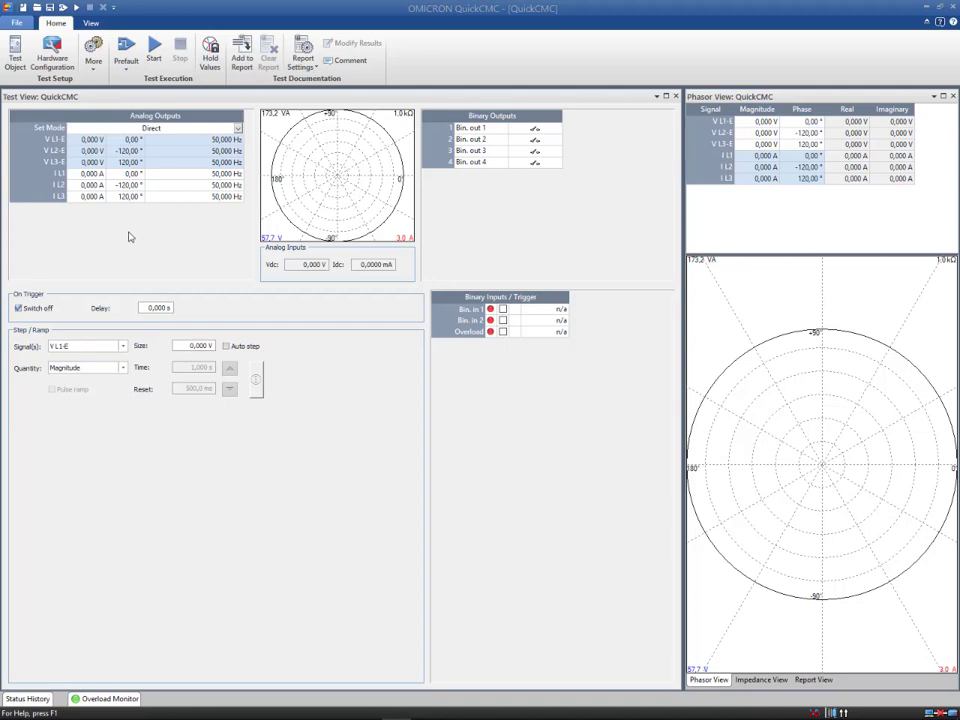
pyautogui.click(20, 62)
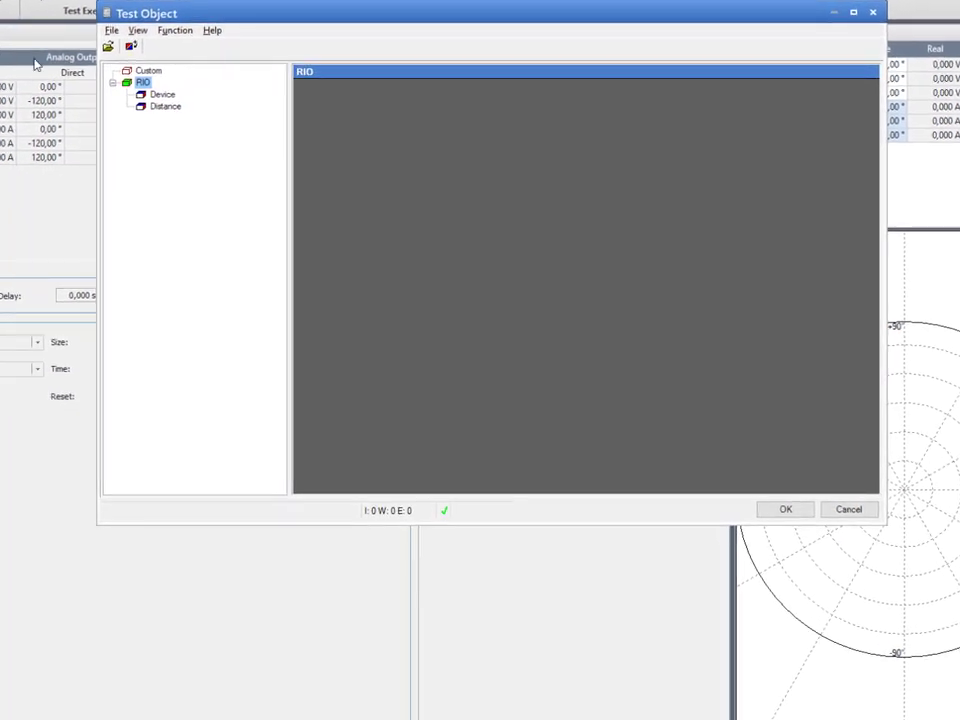
pyautogui.click(158, 95)
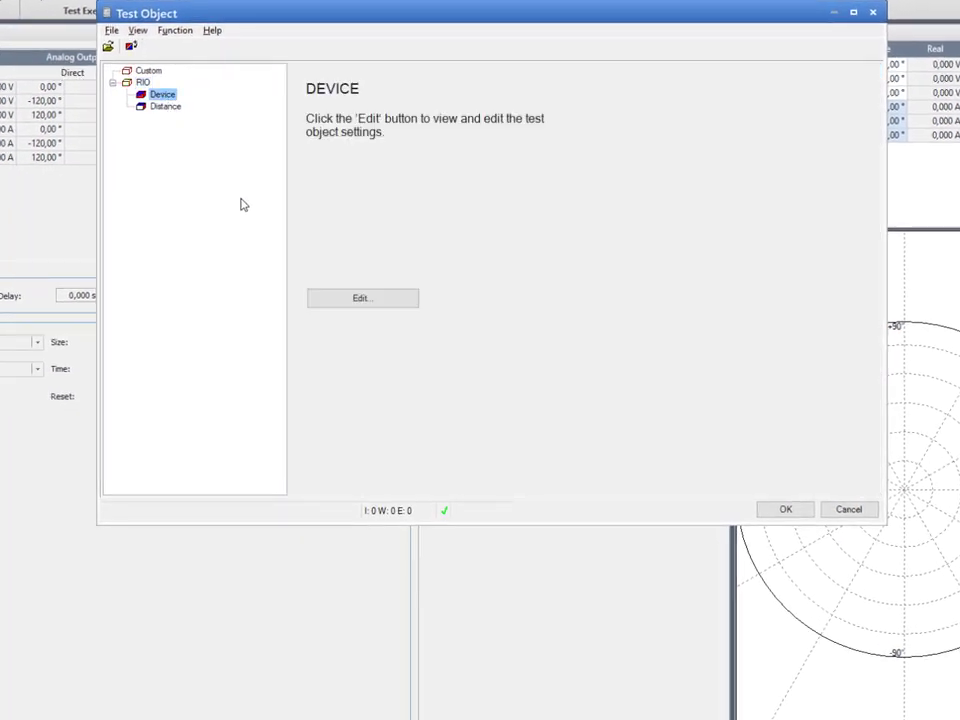
pyautogui.click(352, 297)
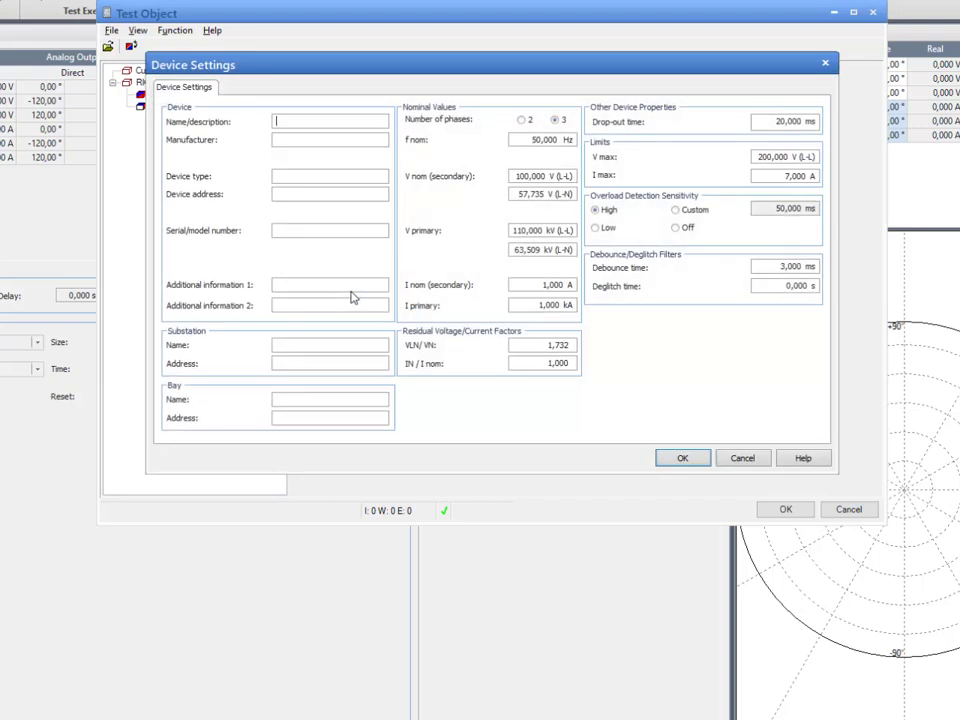
# Set the device's primary nominal current to 600 A.
pyautogui.click(511, 230)
pyautogui.moveTo(512, 231); pyautogui.dragTo(545, 231)
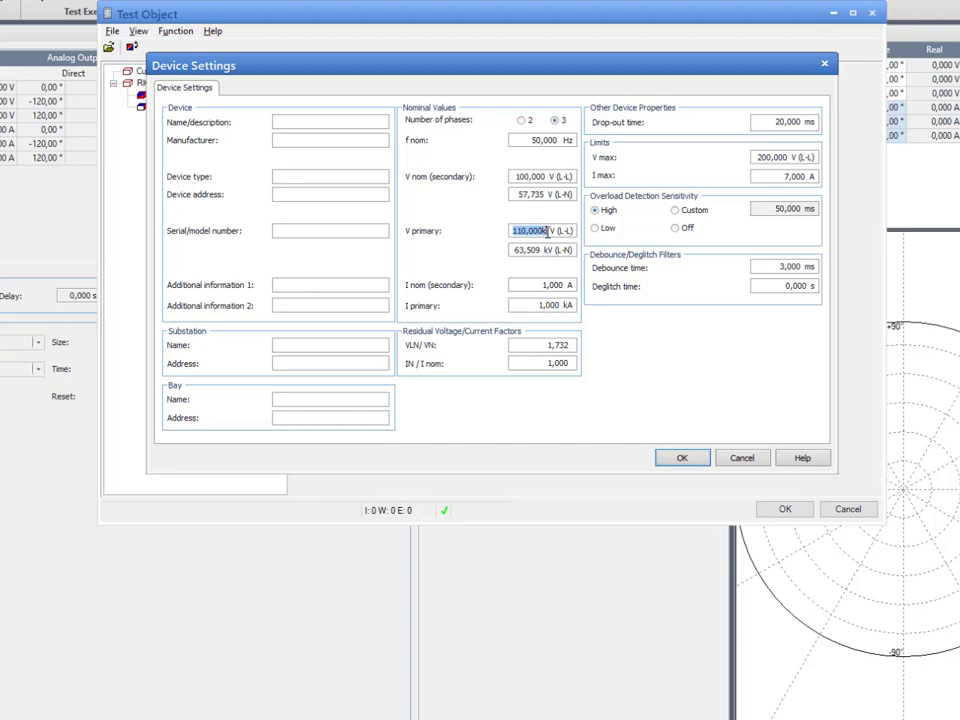
pyautogui.click(515, 176)
pyautogui.moveTo(515, 176); pyautogui.dragTo(546, 176)
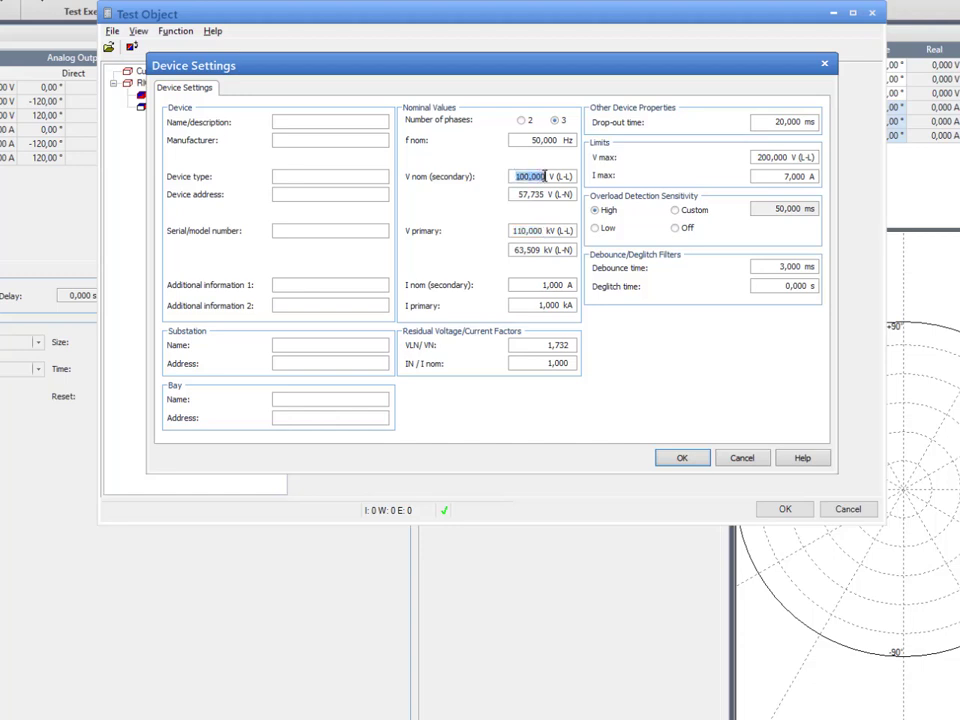
pyautogui.click(540, 305)
pyautogui.moveTo(540, 305); pyautogui.dragTo(566, 308)
pyautogui.write('600')
# Set the I max limit to 4 A with High overload detection sensitivity, and accept the device settings.
pyautogui.moveTo(783, 177); pyautogui.dragTo(806, 179)
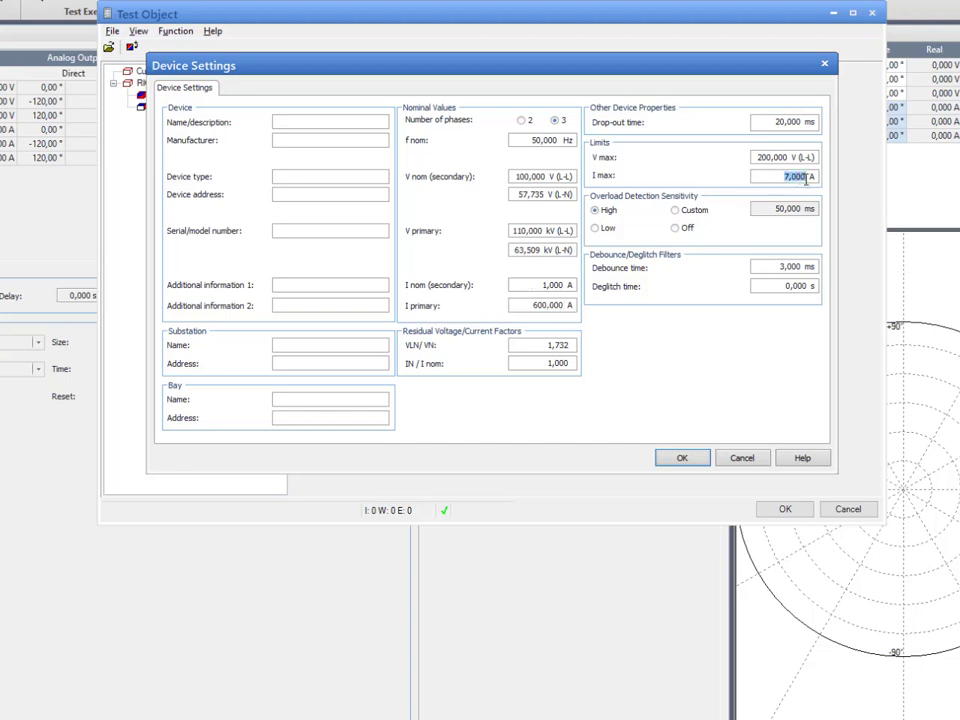
pyautogui.write('4')
pyautogui.click(596, 216)
pyautogui.click(678, 457)
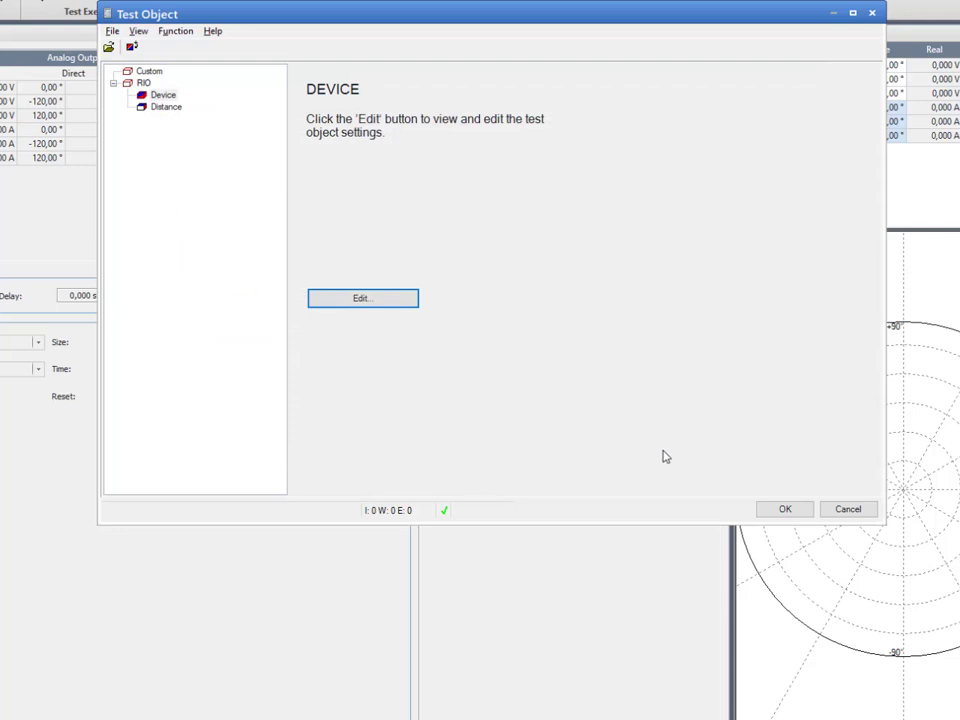
# Export the test object to the Desktop as the XRIO file test_object_tutorials, and accept the test object.
pyautogui.click(168, 110)
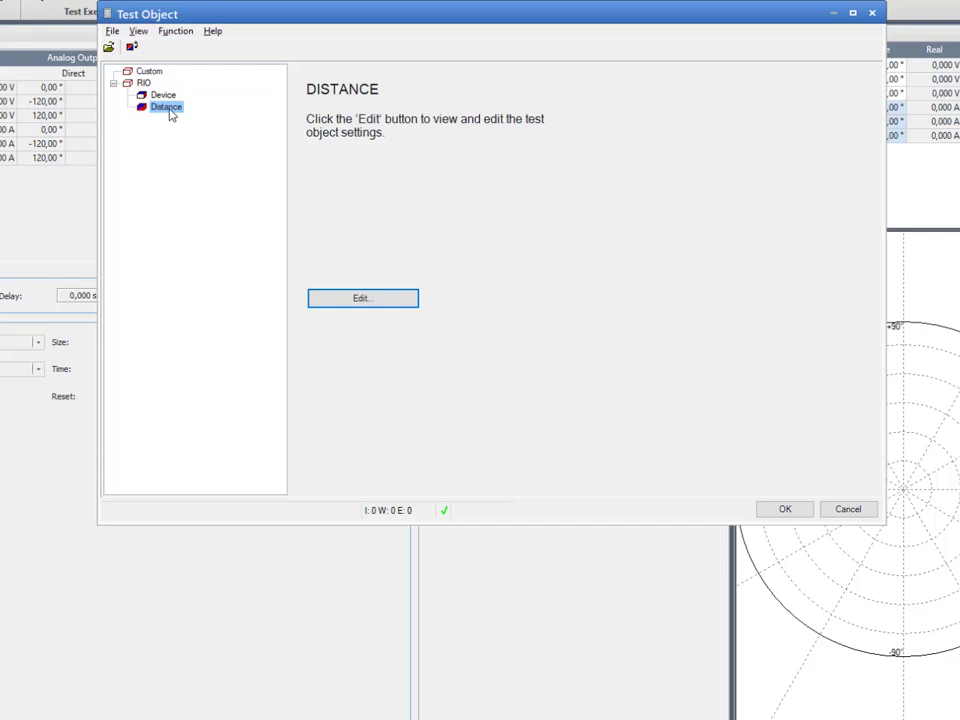
pyautogui.click(111, 31)
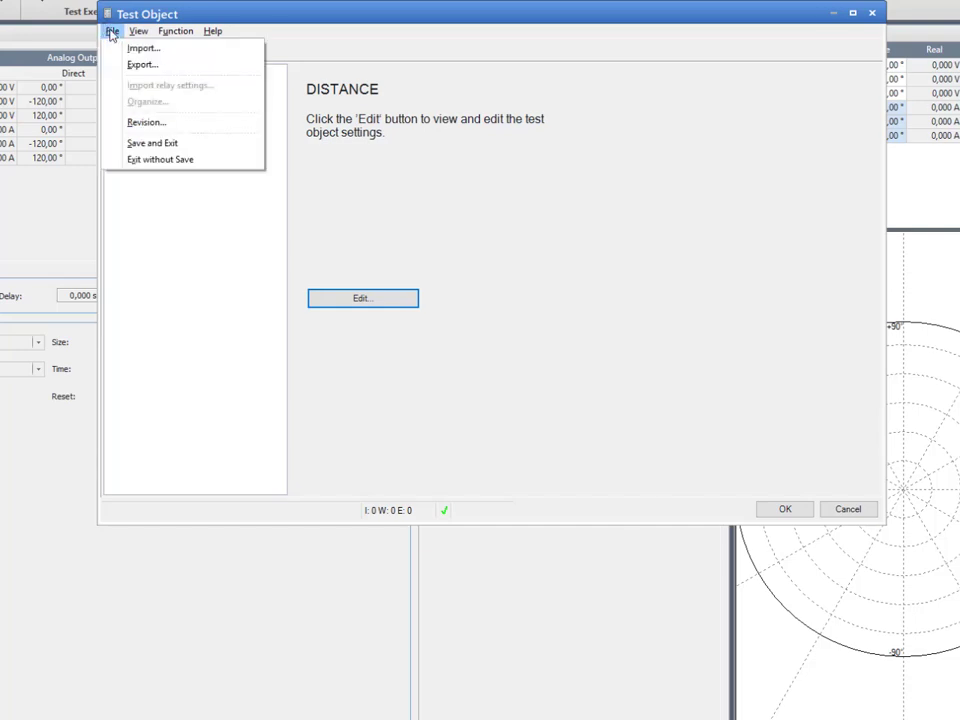
pyautogui.click(139, 65)
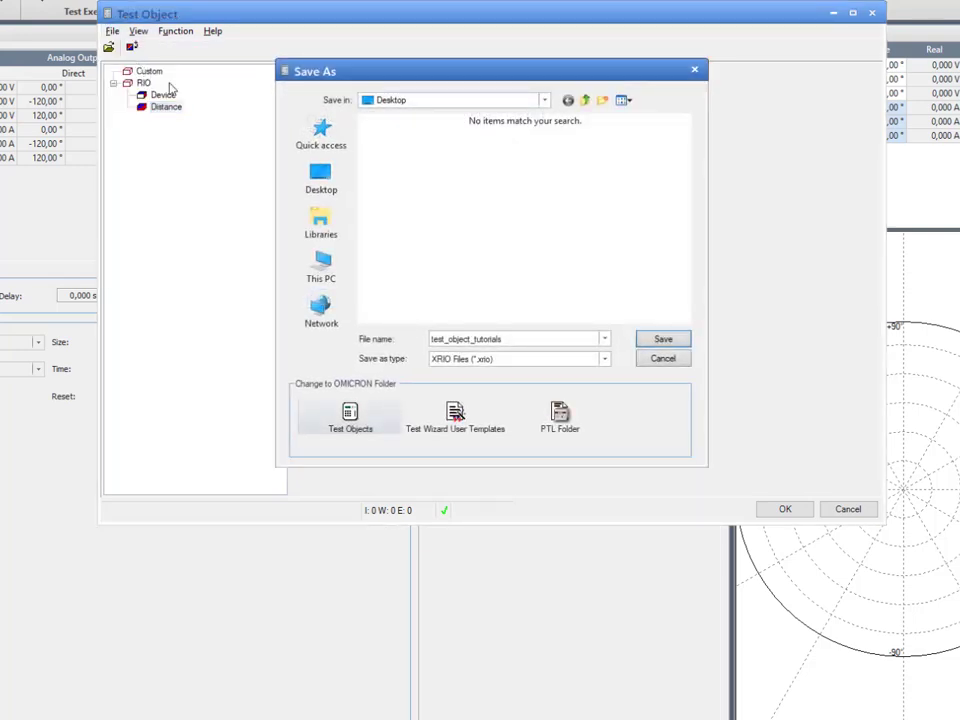
pyautogui.doubleClick(455, 339)
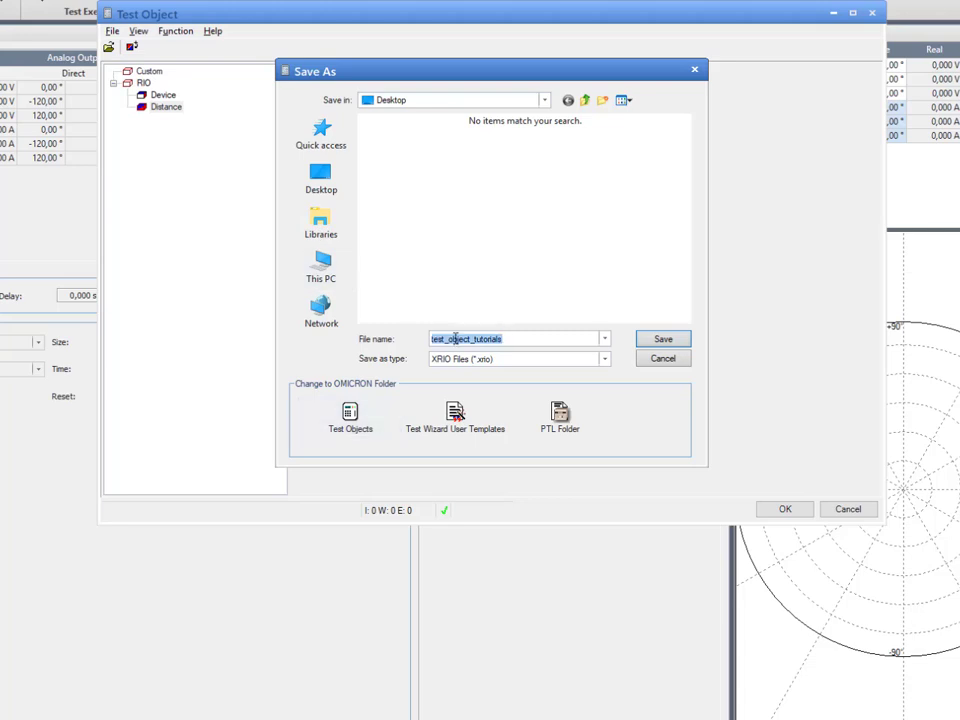
pyautogui.click(666, 341)
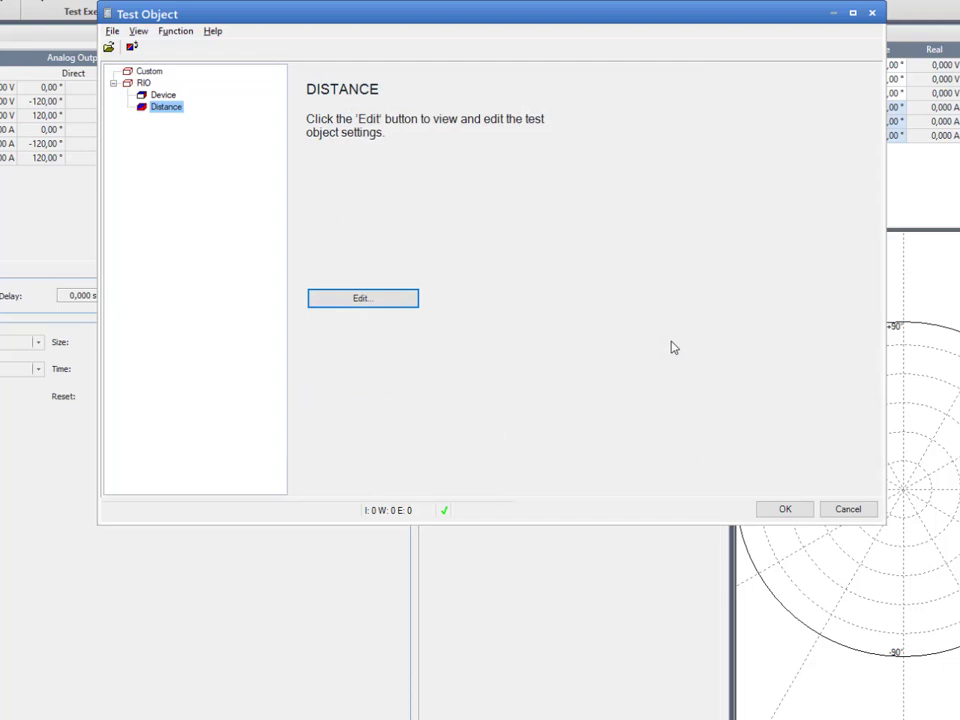
pyautogui.click(790, 508)
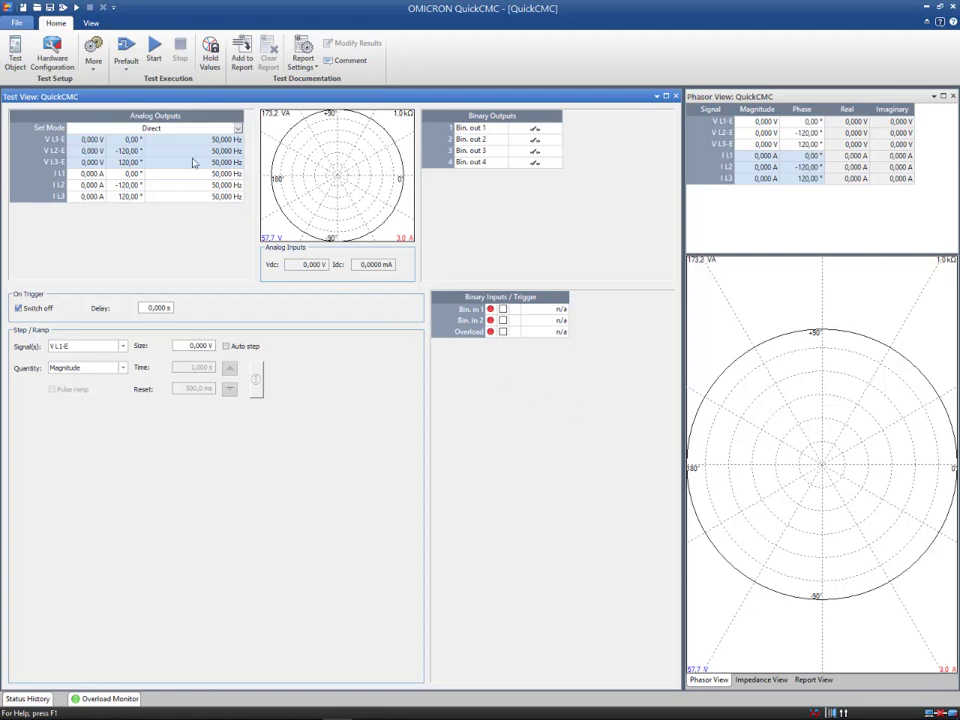
# Configure the CMC256plus hardware with 3x300V; 85VA @ 85V; 1Arms voltage outputs and 3x12,5A; 70VA @ 7,5A; 10Vrms current outputs.
pyautogui.click(66, 62)
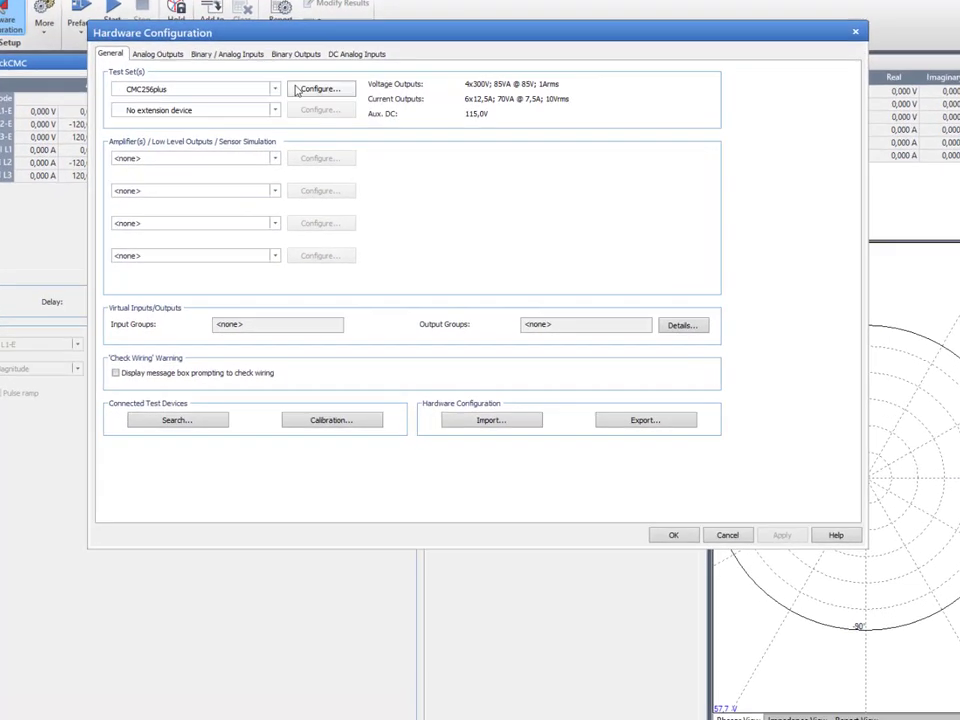
pyautogui.click(311, 79)
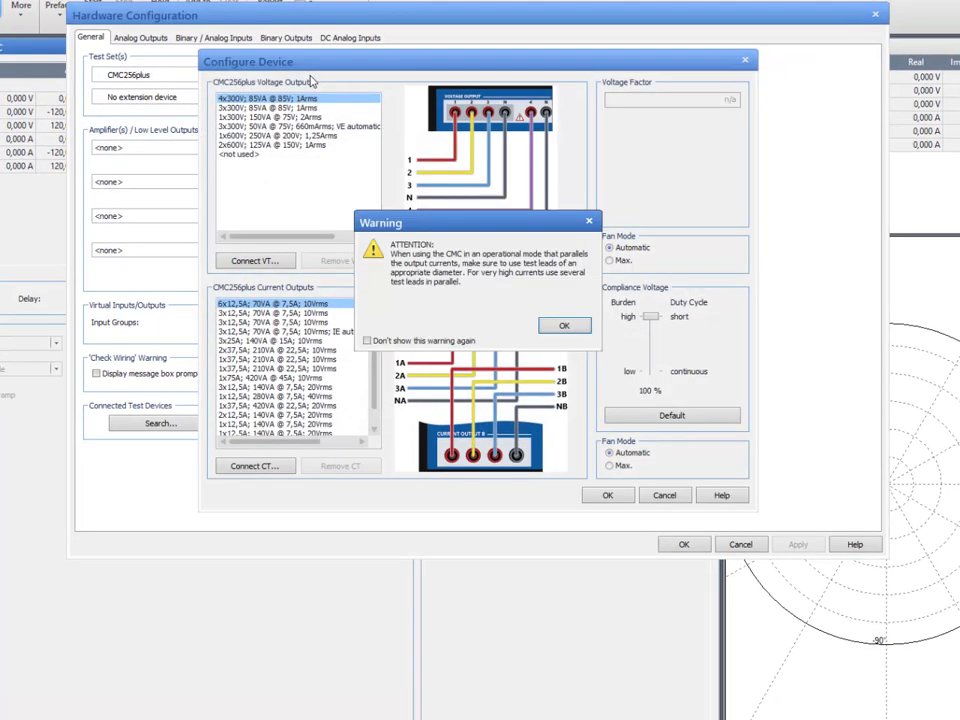
pyautogui.click(566, 327)
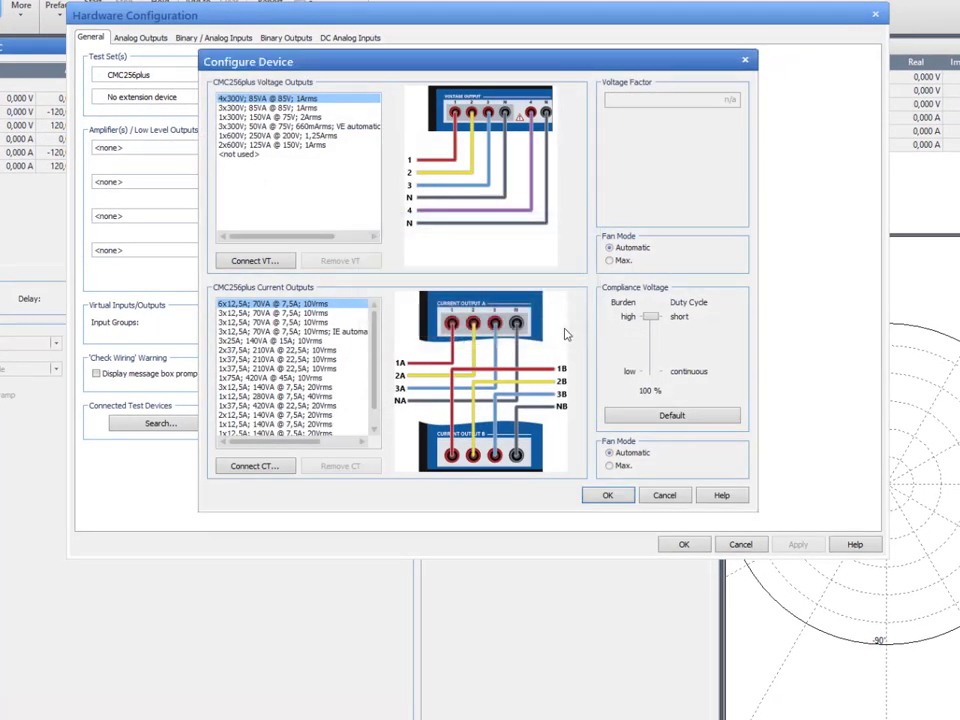
pyautogui.click(295, 108)
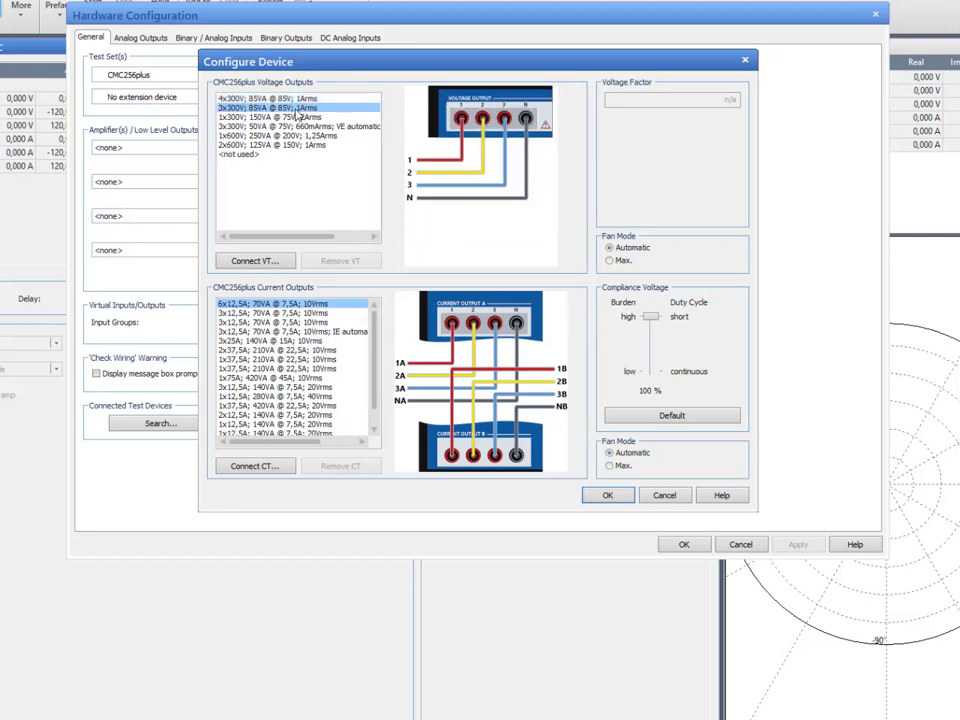
pyautogui.click(313, 314)
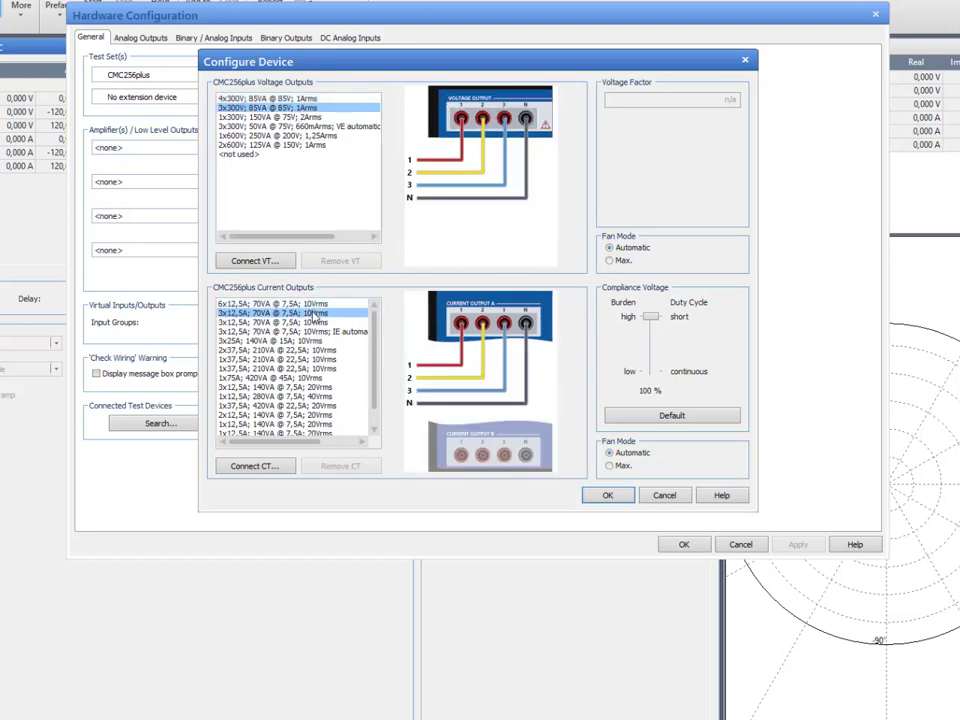
pyautogui.click(604, 496)
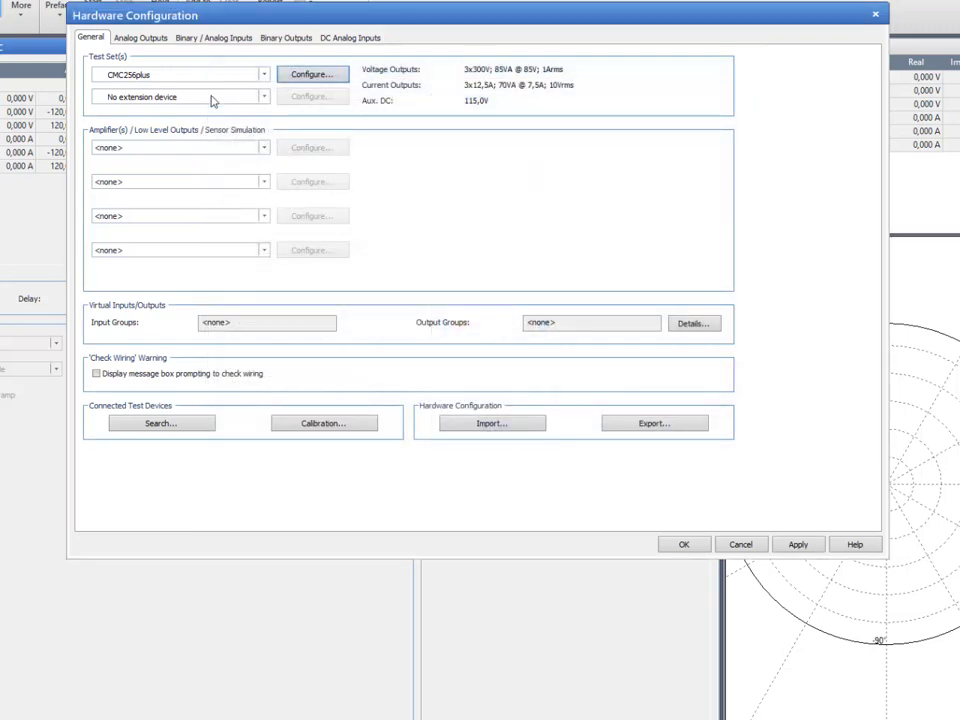
# Review the analog output routing, and assign the Start signal to the first binary input.
pyautogui.click(154, 40)
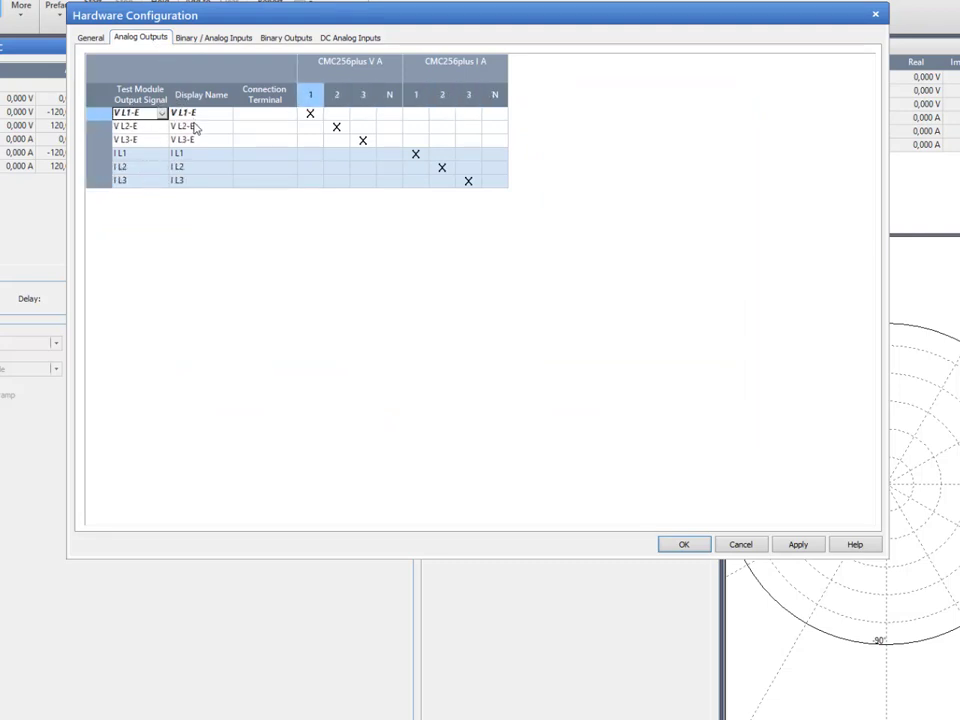
pyautogui.click(194, 181)
pyautogui.click(190, 38)
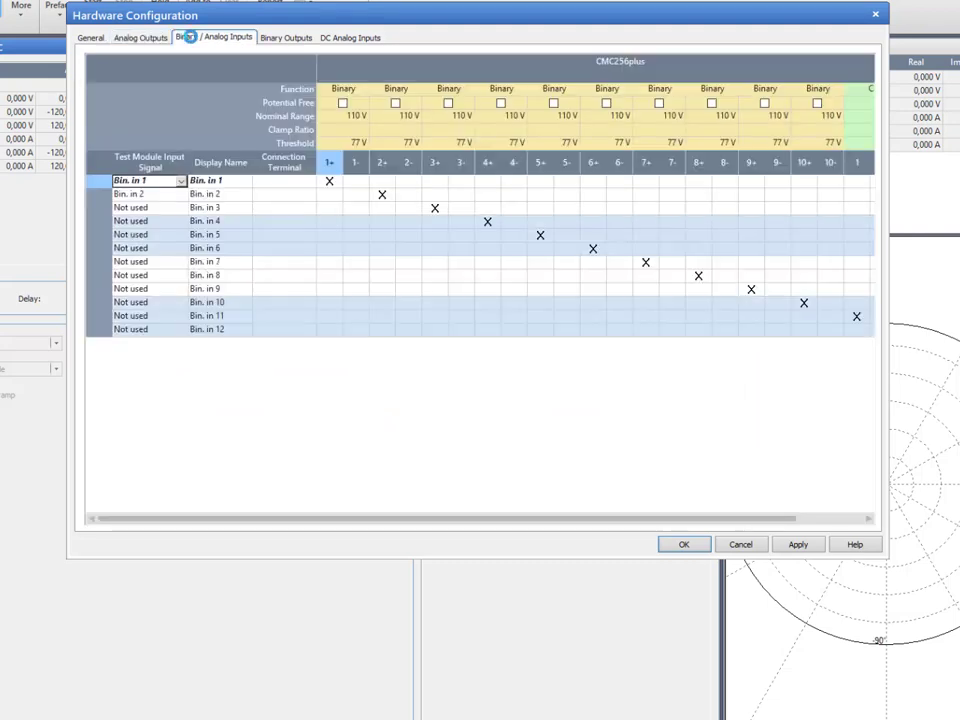
pyautogui.click(181, 181)
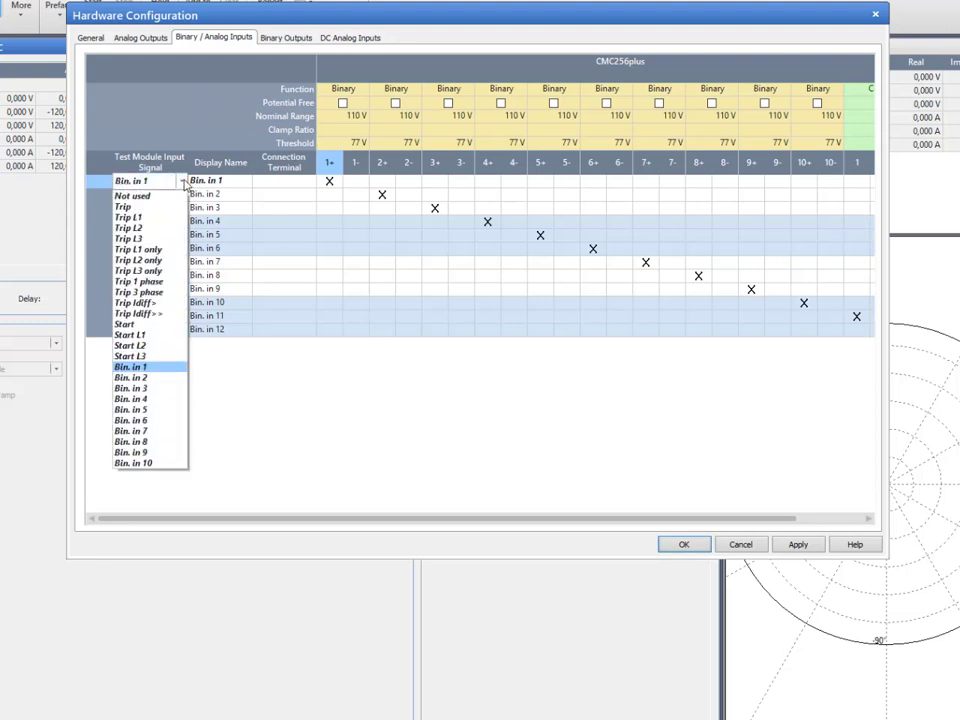
pyautogui.click(128, 324)
pyautogui.click(139, 288)
# Assign the Trip signal to the second binary input, and apply the hardware configuration.
pyautogui.click(140, 194)
pyautogui.click(142, 196)
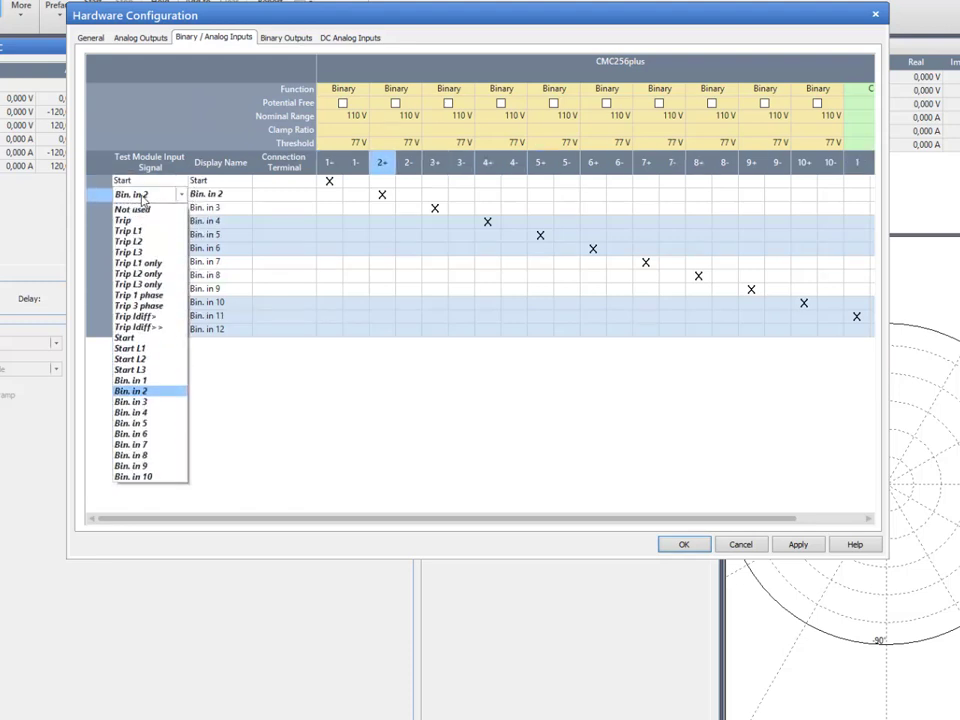
pyautogui.click(133, 221)
pyautogui.click(135, 224)
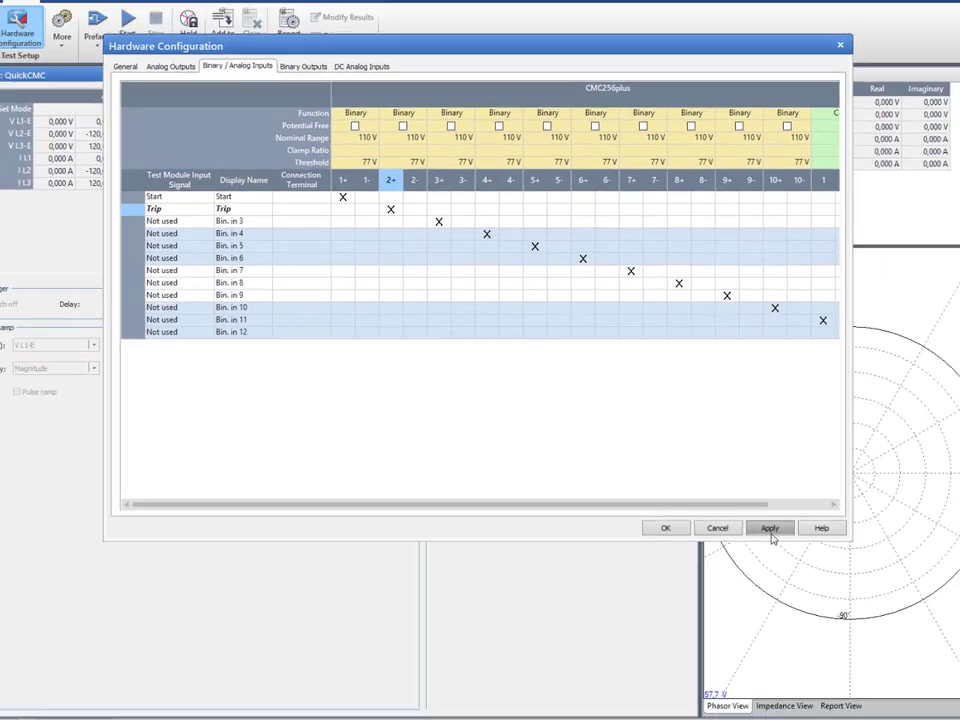
pyautogui.click(798, 545)
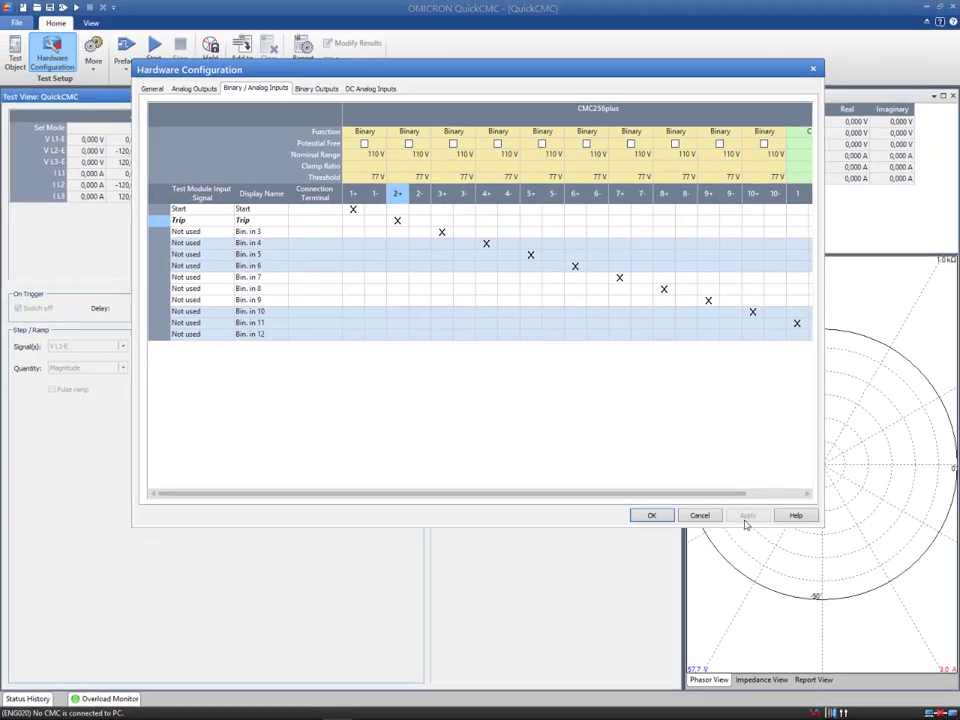
pyautogui.click(666, 515)
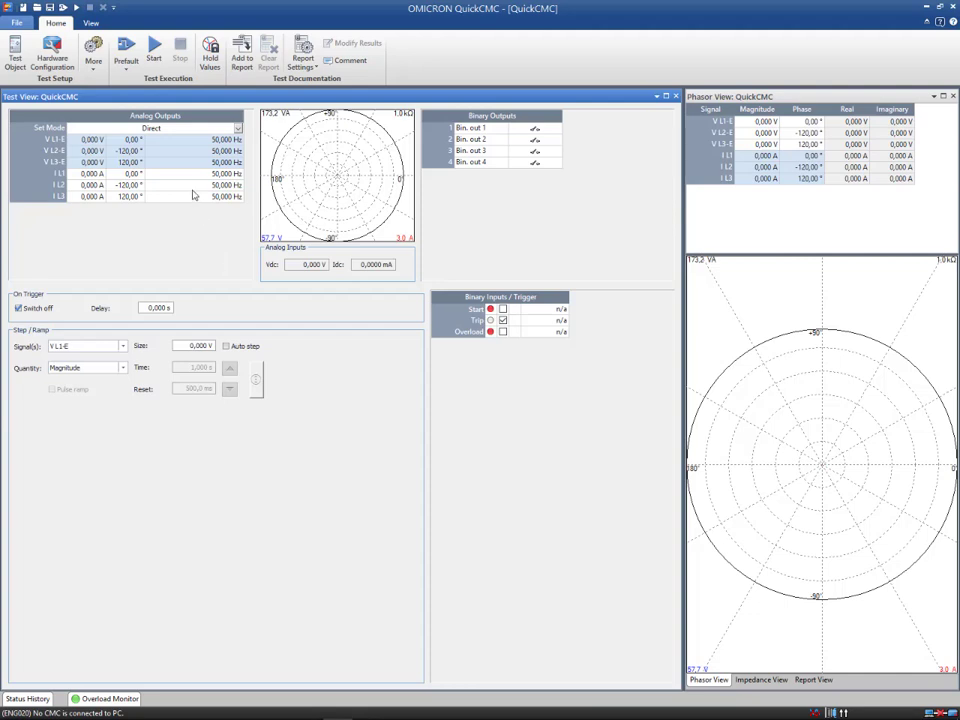
# Set the V L1-E voltage magnitude to 10 V in the Direct set mode.
pyautogui.click(172, 130)
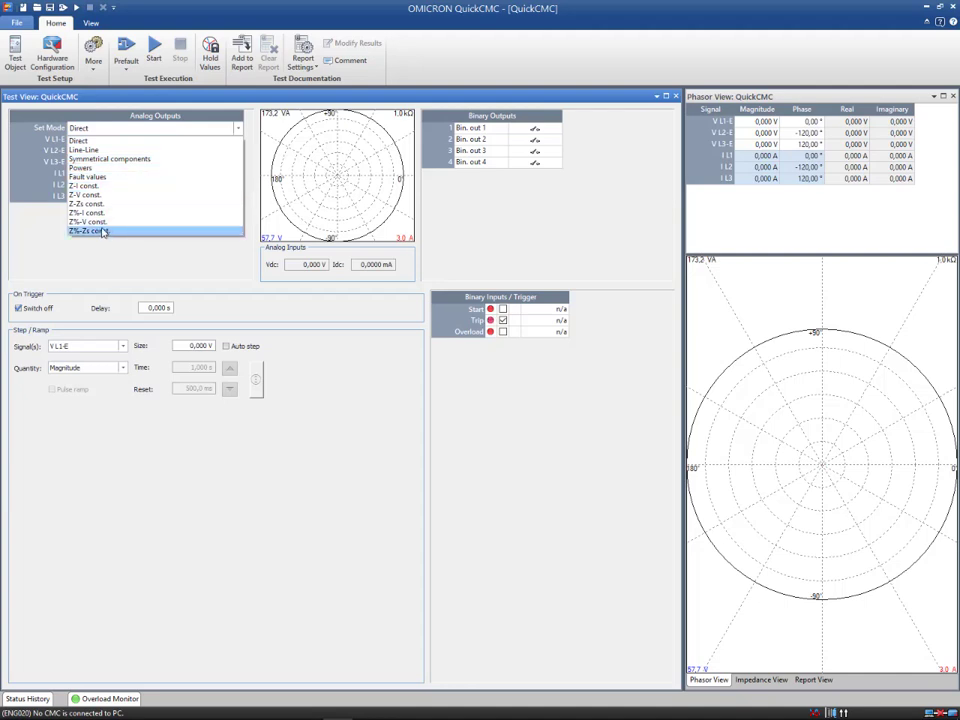
pyautogui.click(82, 141)
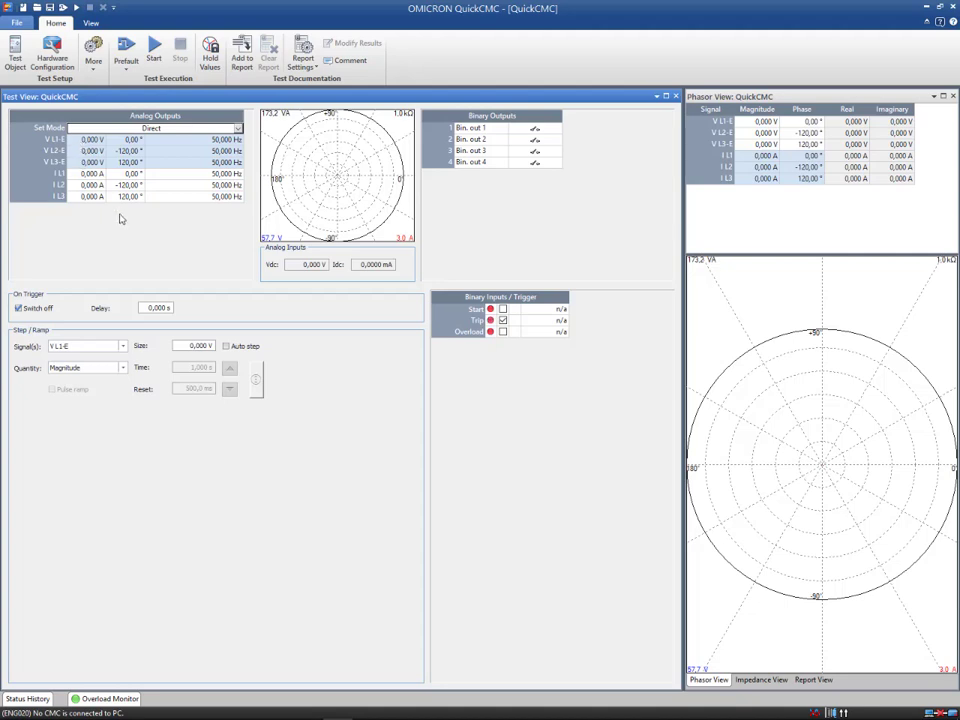
pyautogui.click(92, 140)
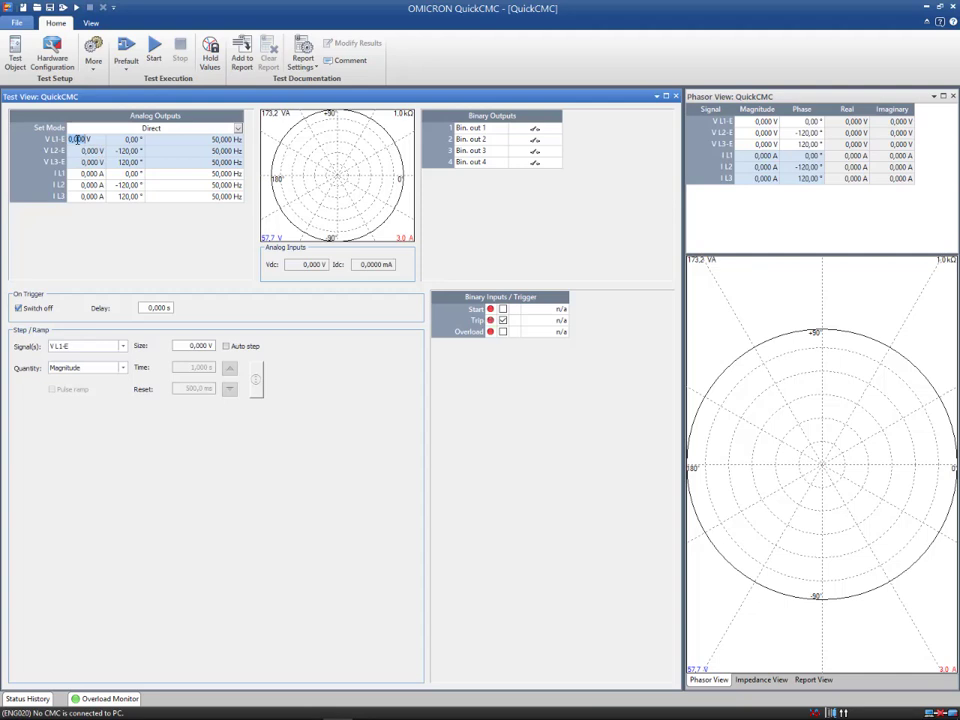
pyautogui.write('10V')
# Set V L1-E to its nominal value and apply equal magnitudes to the three phase voltages.
pyautogui.rightClick(88, 140)
pyautogui.click(116, 147)
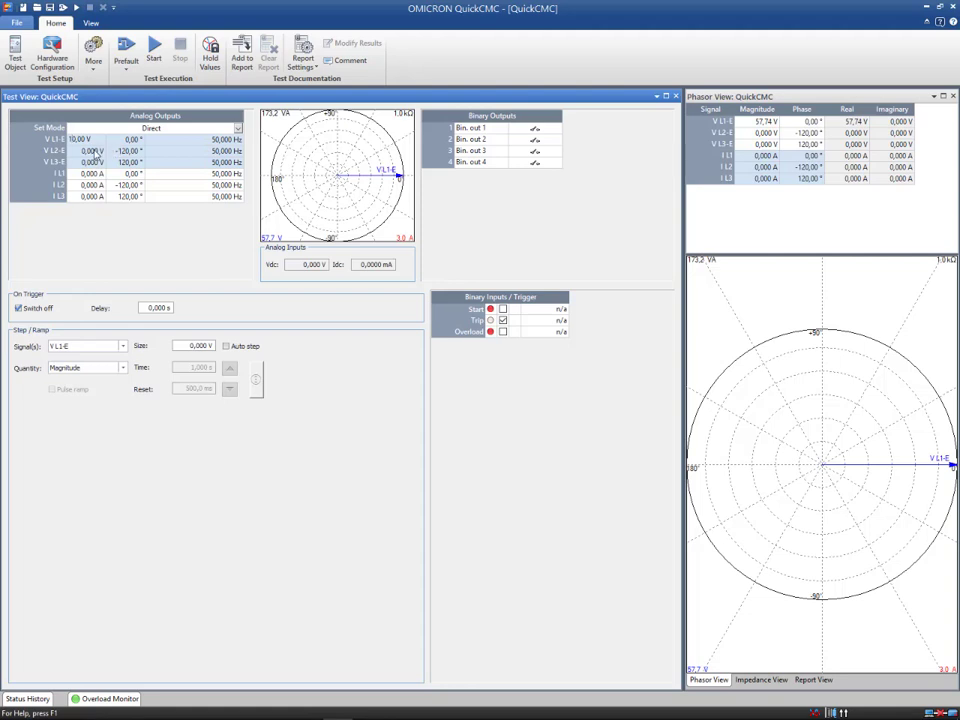
pyautogui.click(95, 150)
pyautogui.click(86, 140)
pyautogui.rightClick(86, 140)
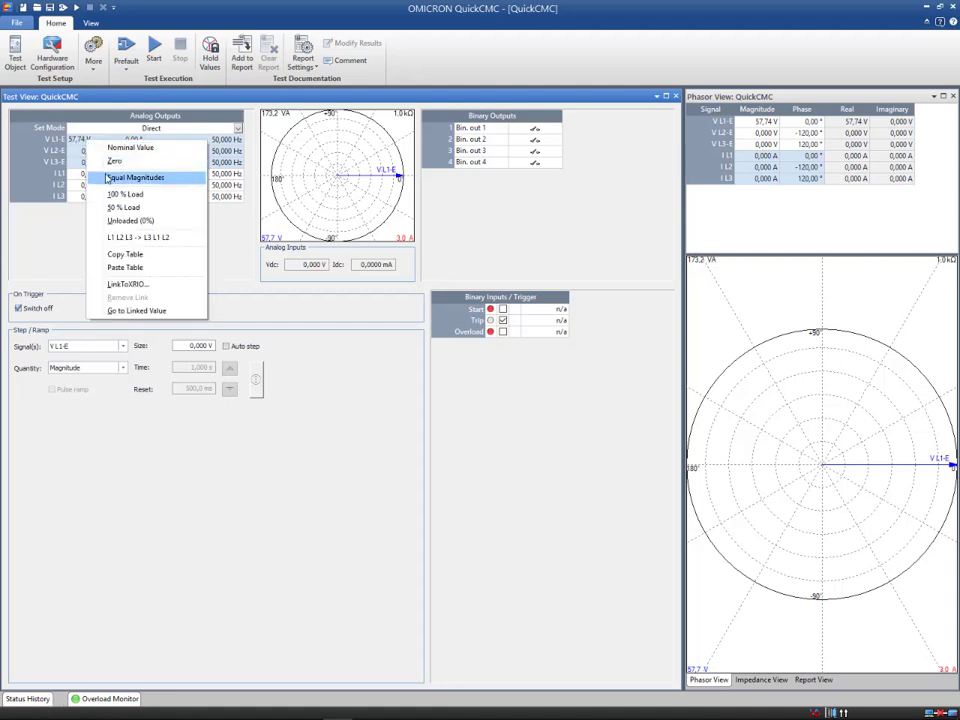
pyautogui.click(107, 177)
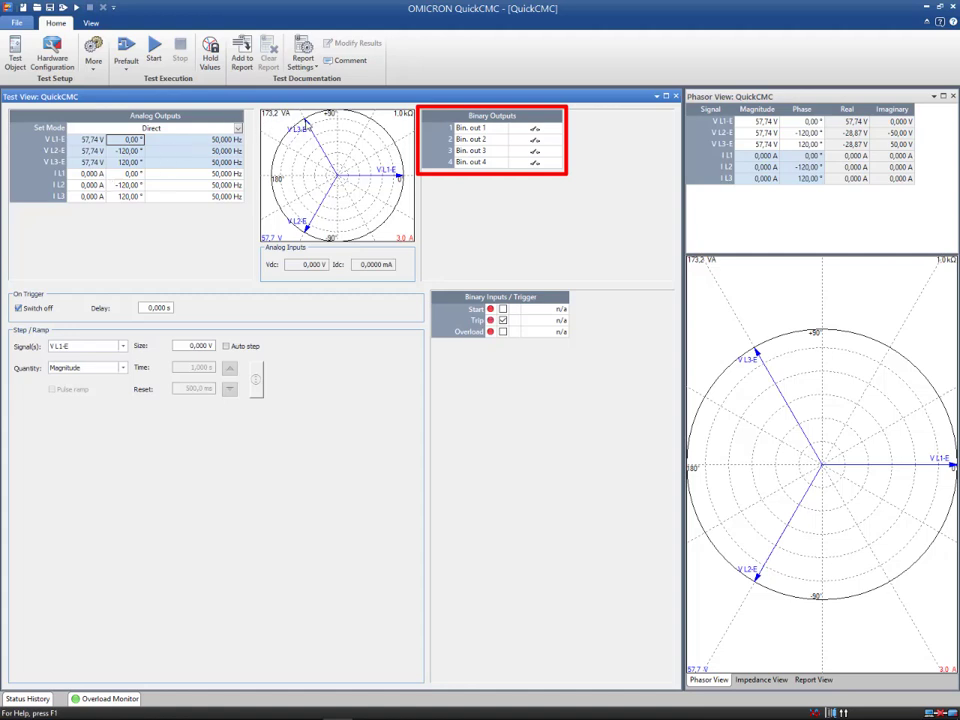
# Rotate the V L3-E phasor in the vector diagram to about 55.27 V at -163.46°.
pyautogui.moveTo(305, 121); pyautogui.dragTo(285, 203)
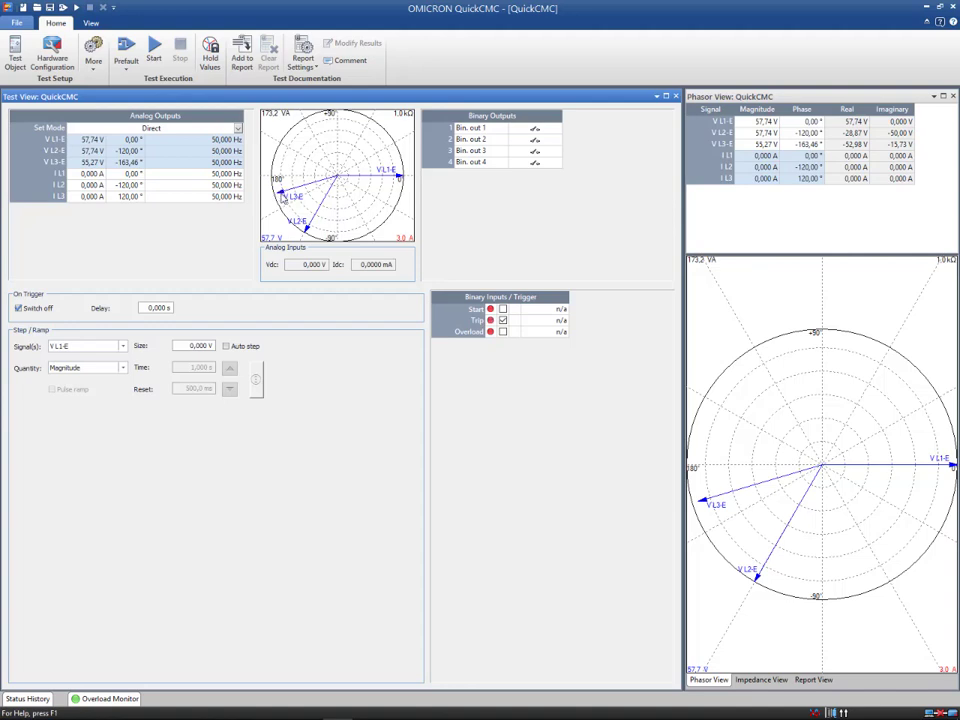
# Try toggling binary output 1 and the Trip trigger condition, restoring each to its original state.
pyautogui.click(534, 129)
pyautogui.click(534, 130)
pyautogui.click(503, 320)
pyautogui.click(503, 320)
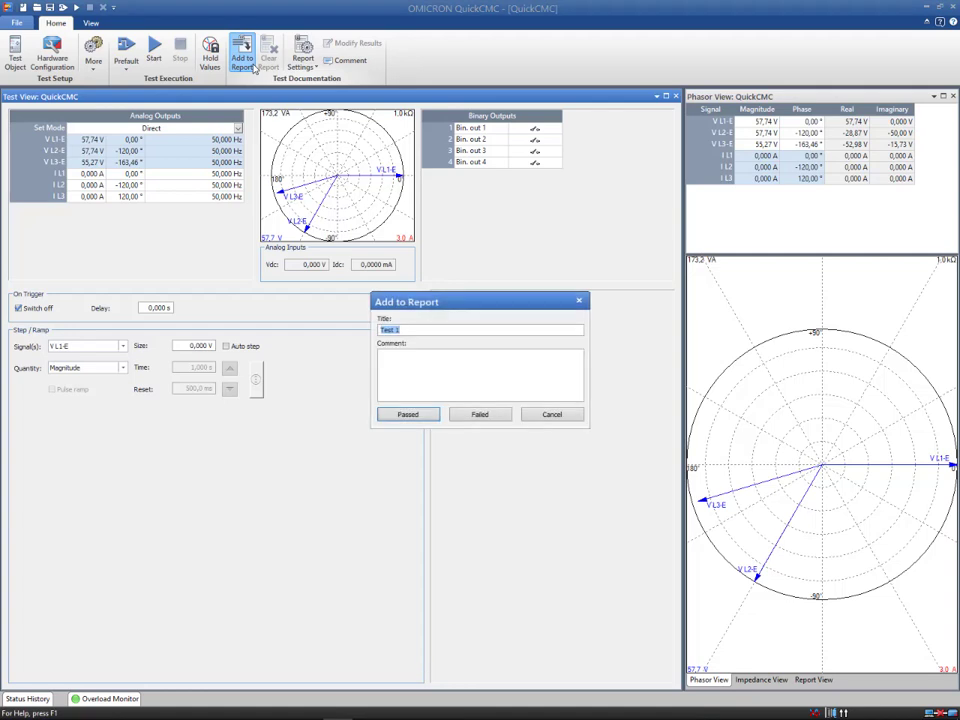
# Add Test 1 to the report as passed, and review its device settings and test results in the Report View.
pyautogui.click(407, 414)
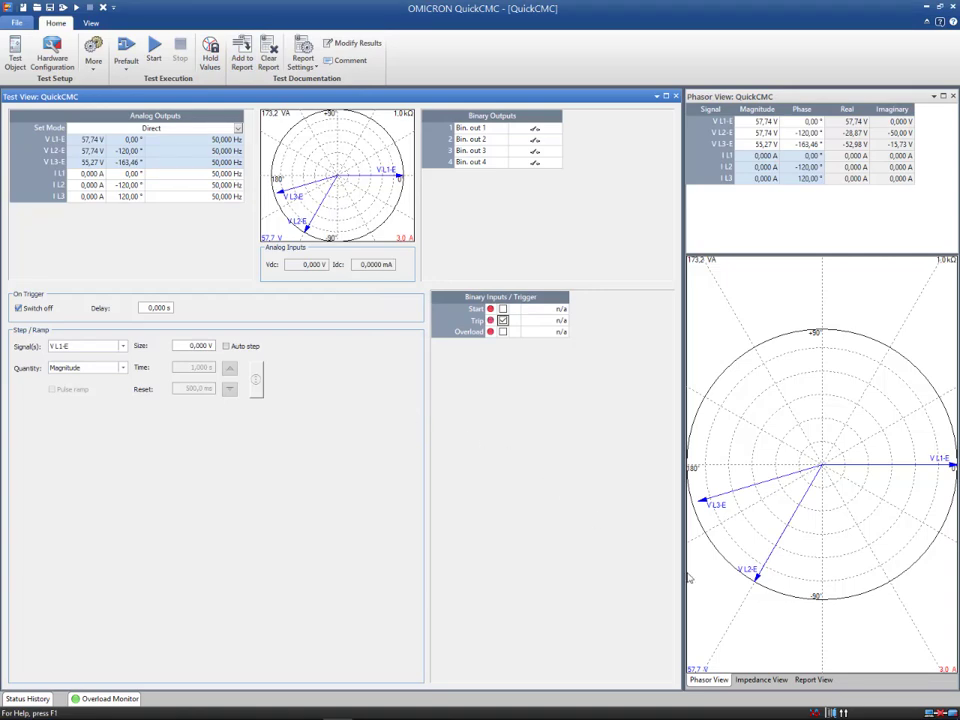
pyautogui.click(816, 680)
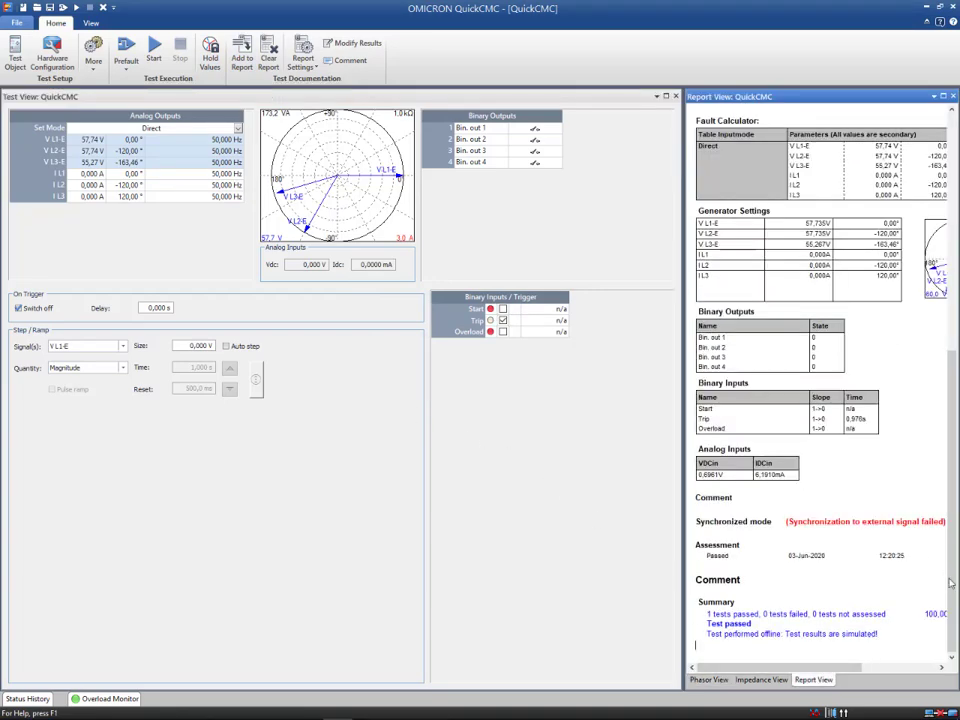
pyautogui.moveTo(951, 583); pyautogui.dragTo(948, 403)
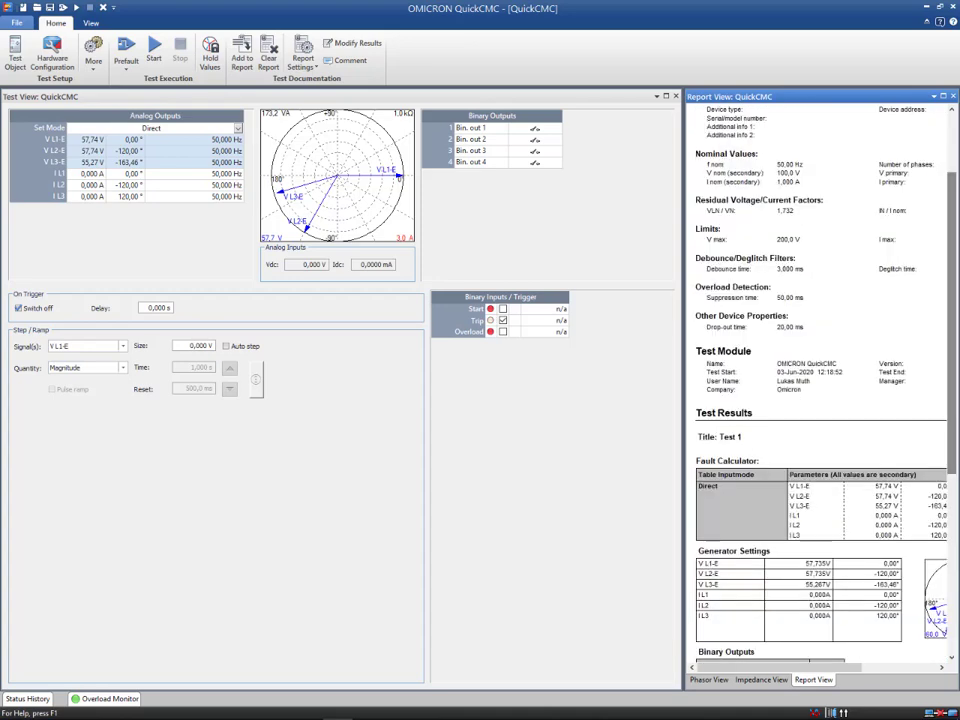